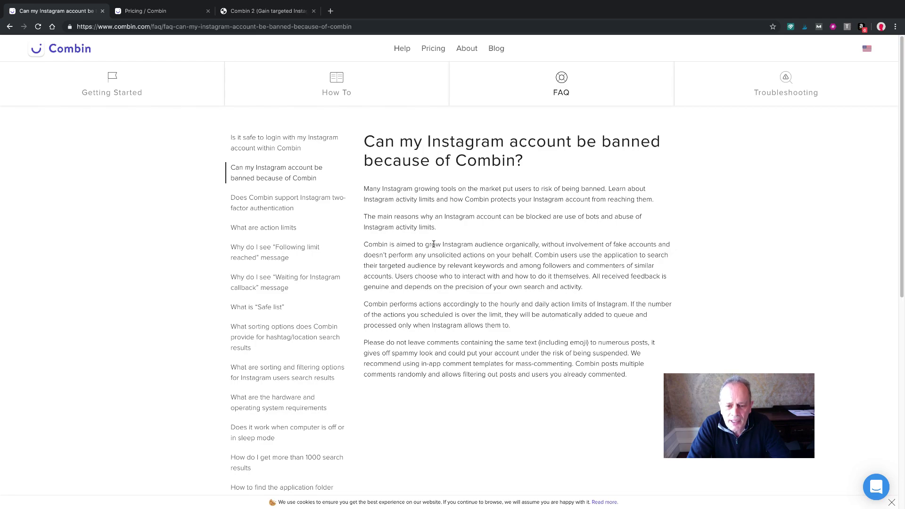
Step: Switch from the account-ban FAQ to the Combin app and review the task Intensity options in the Activities settings
scroll(433, 244, down, 1)
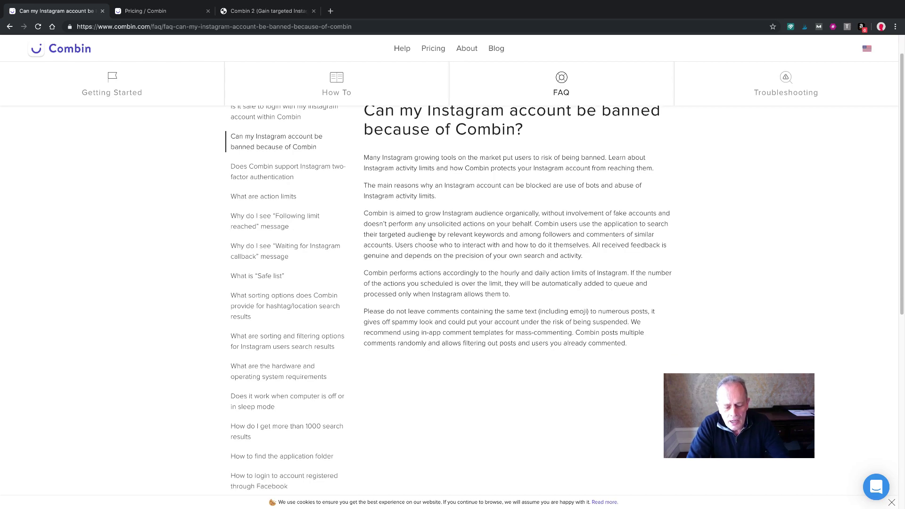
key(super+Tab)
click(416, 244)
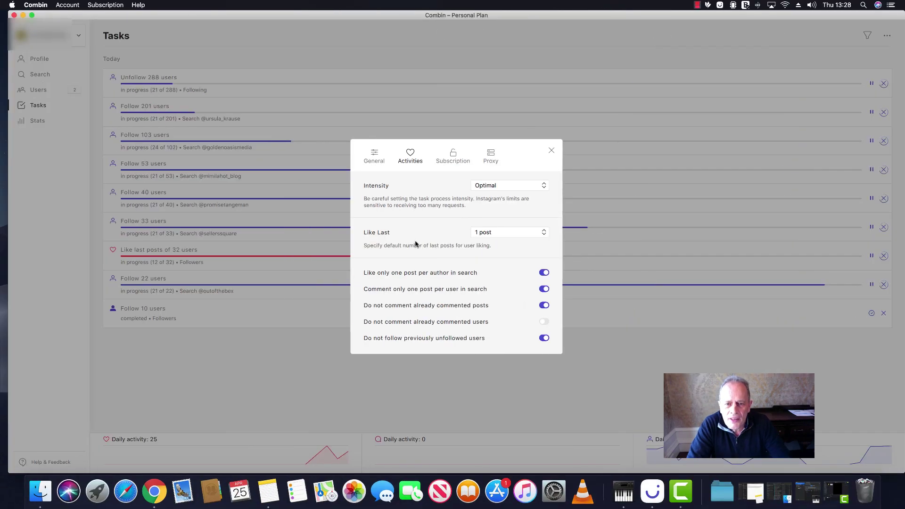
click(491, 189)
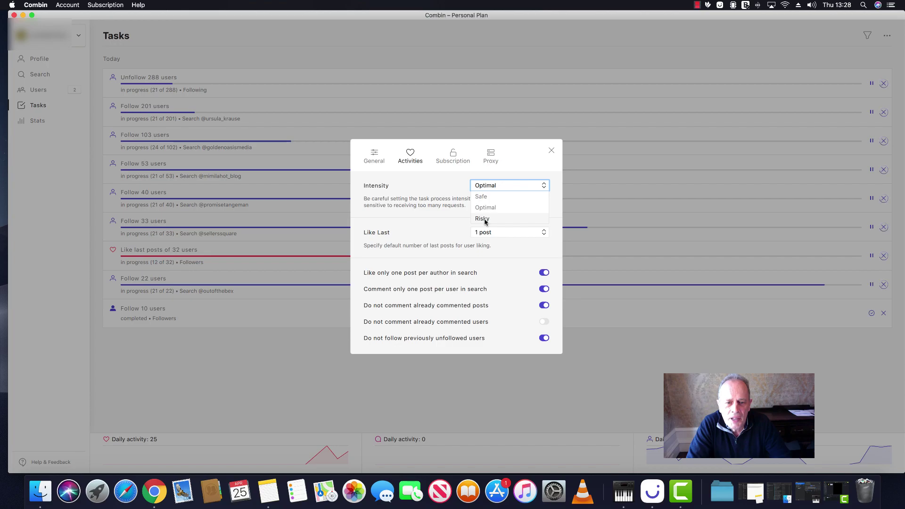
click(449, 144)
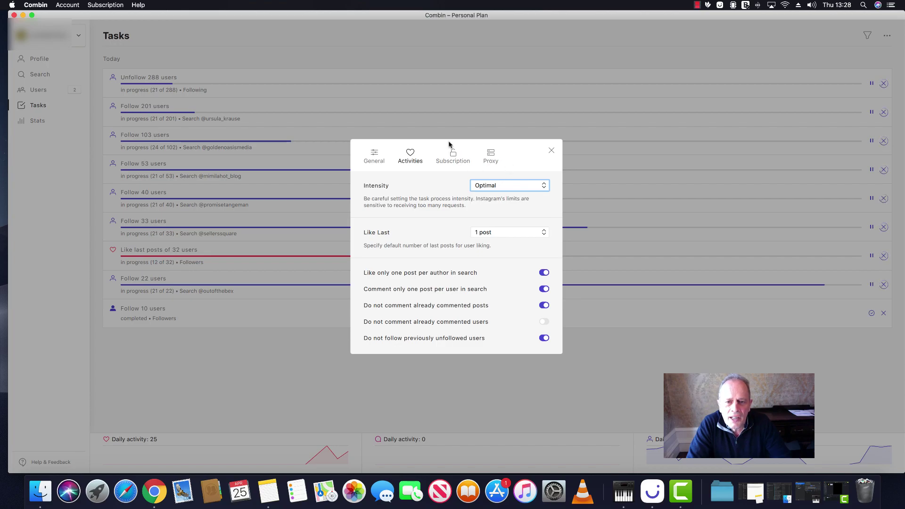
click(259, 207)
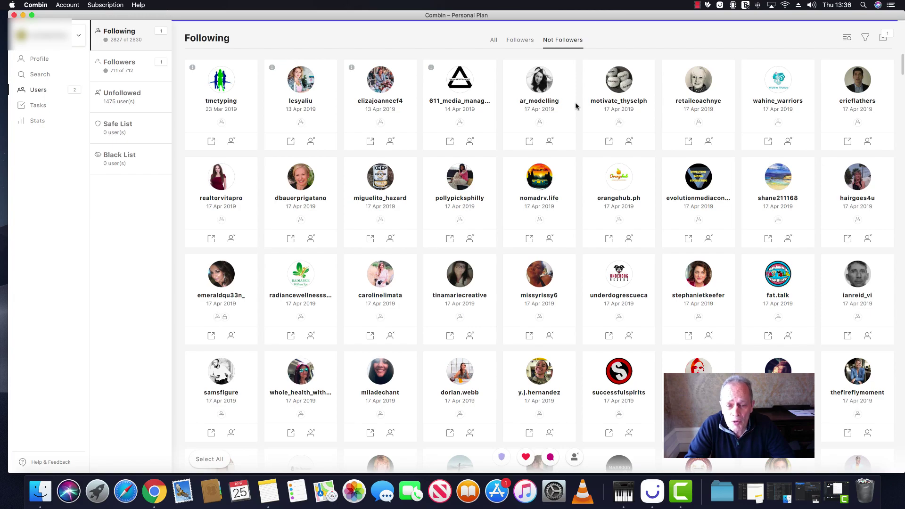
Step: Unfollow the first four accounts in the Following list filtered to users who do not follow back
mouse_move(576, 106)
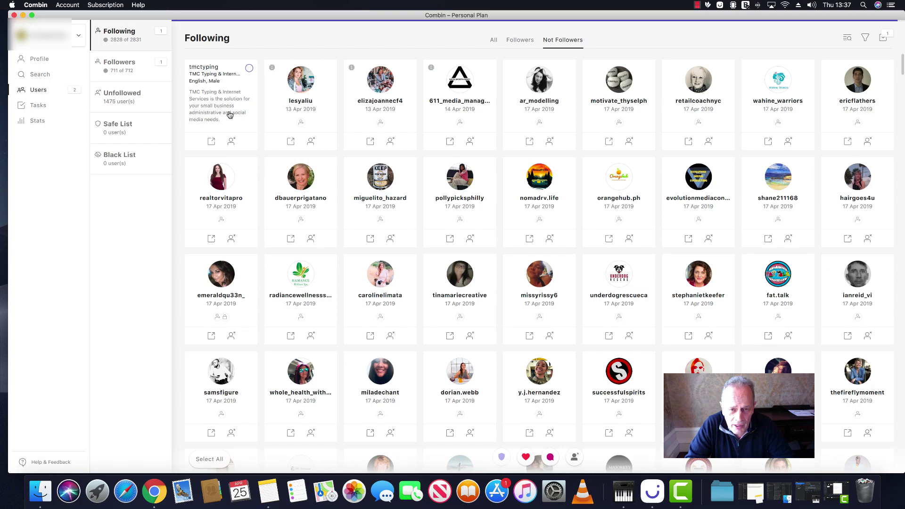
click(229, 113)
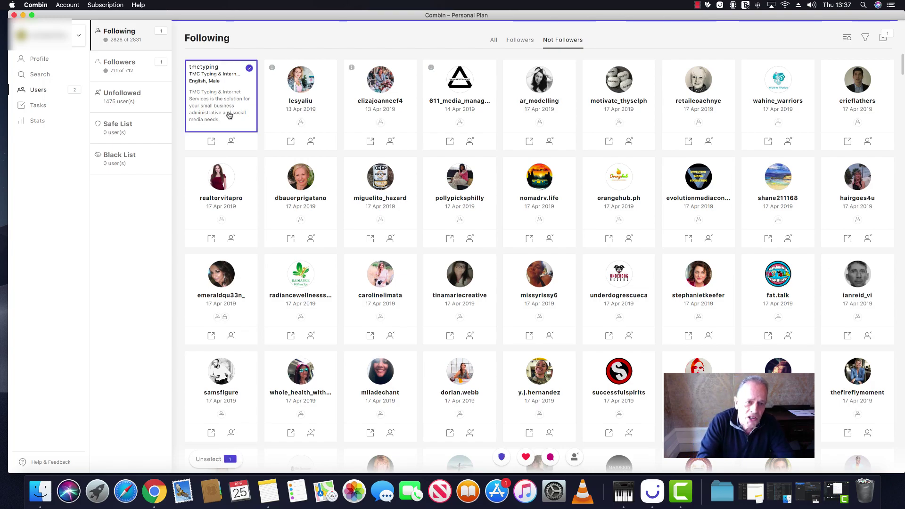
shift+click(433, 106)
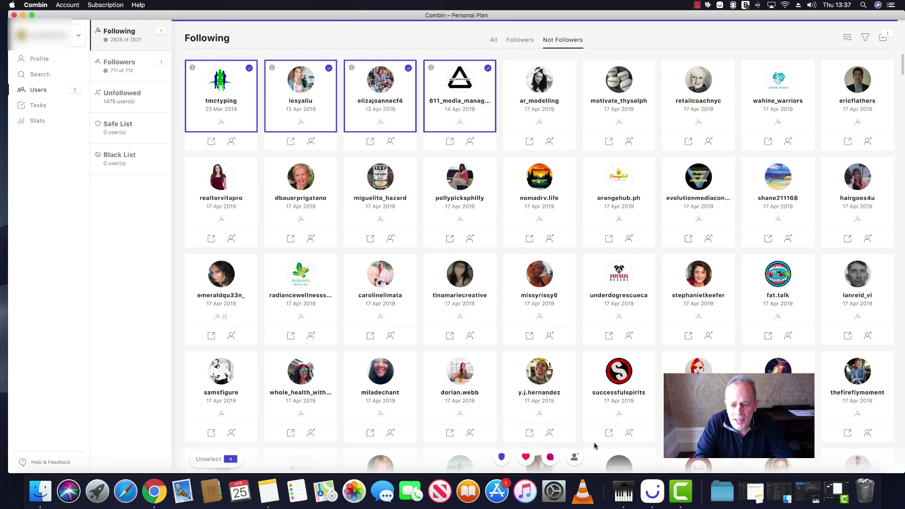
click(573, 457)
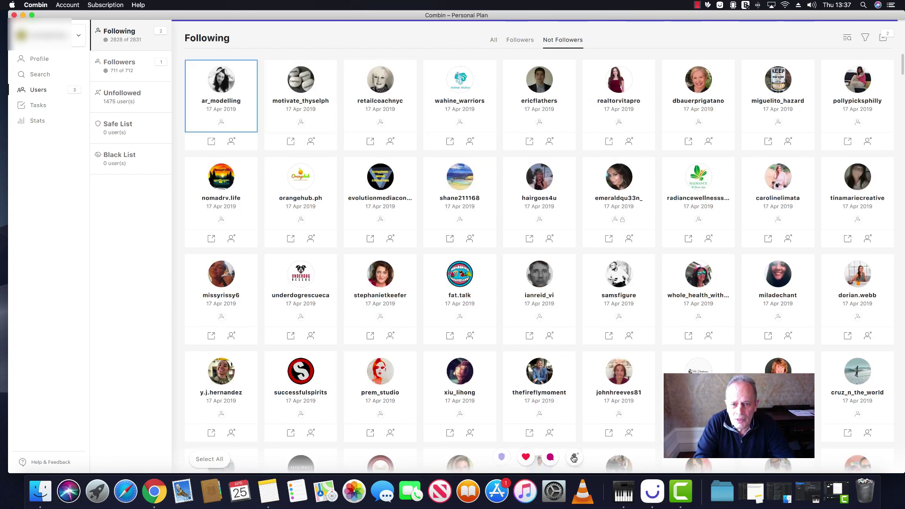
Step: View the task list, and compare the followers filtered by Following and Not Following
click(39, 106)
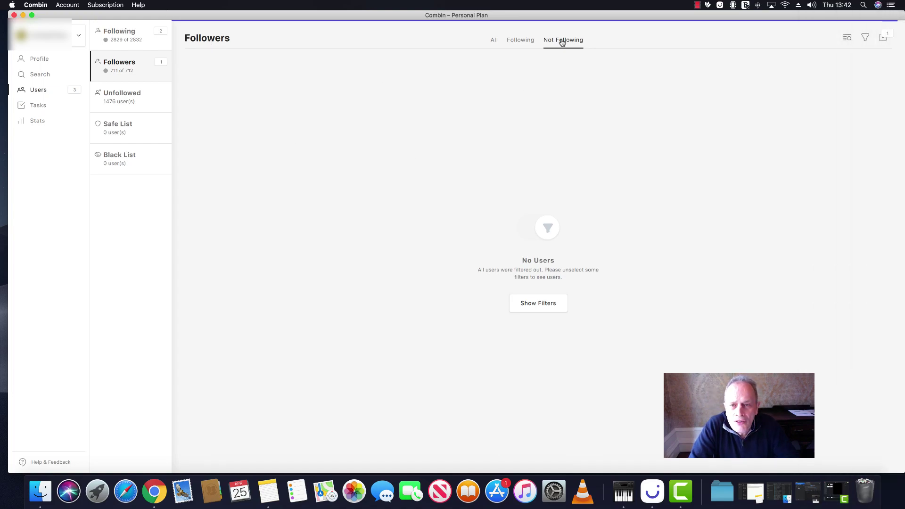
click(519, 45)
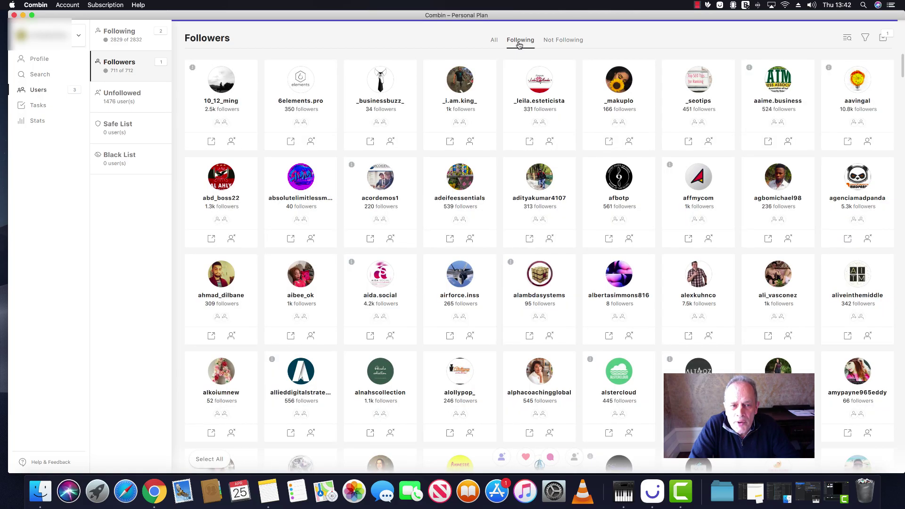
click(563, 44)
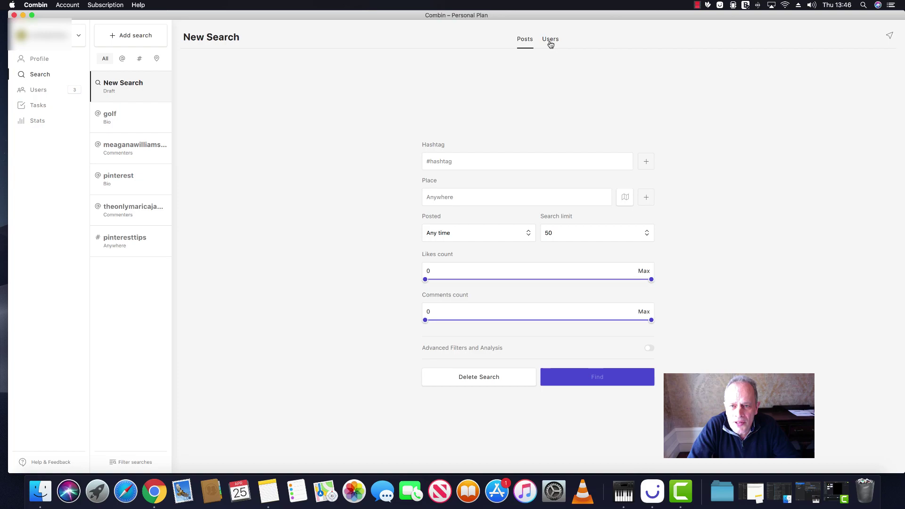
Step: Examine the hashtag, place, posting time and search limit options of a new post search
click(480, 162)
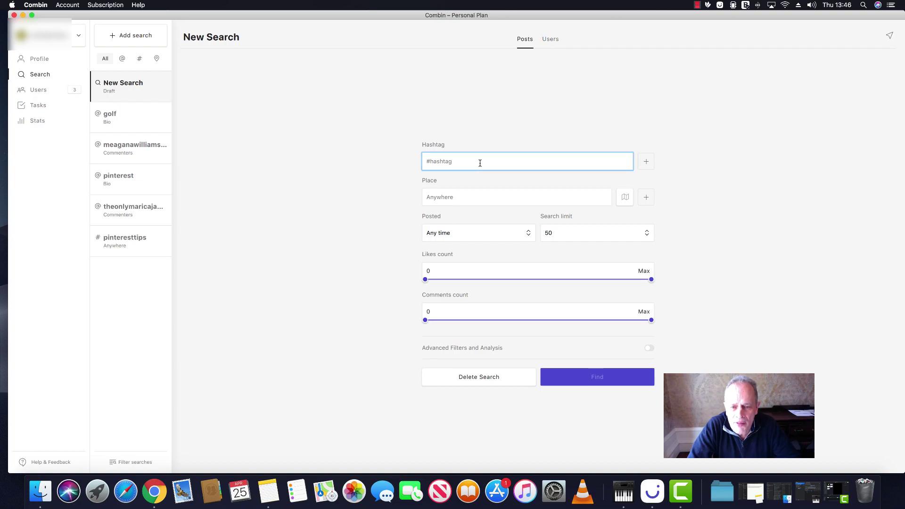
click(474, 199)
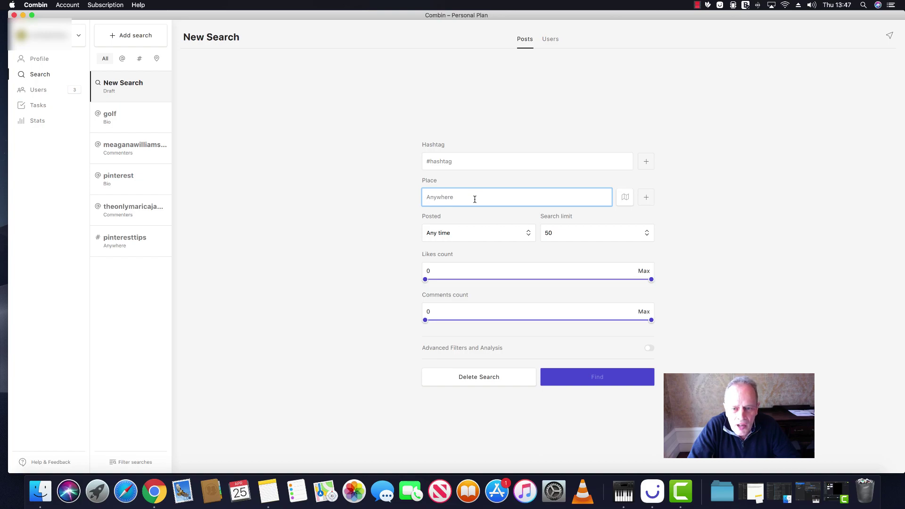
click(479, 240)
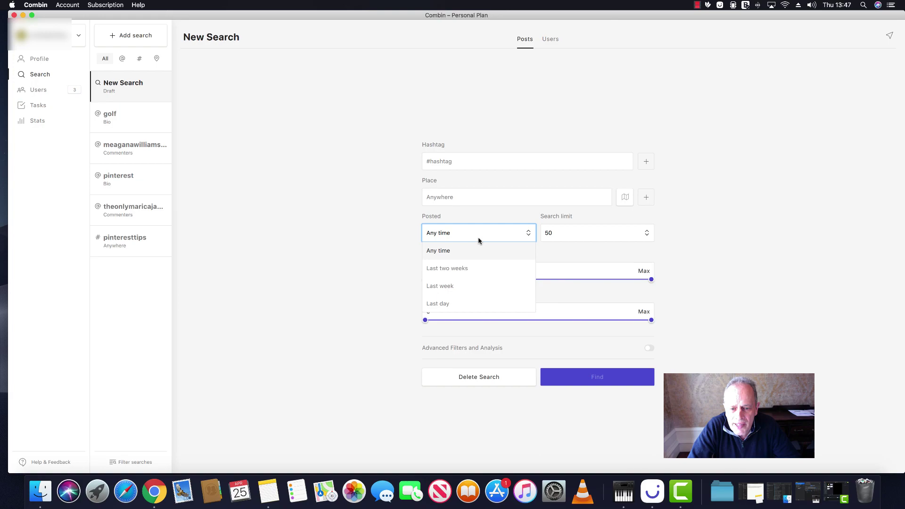
click(553, 236)
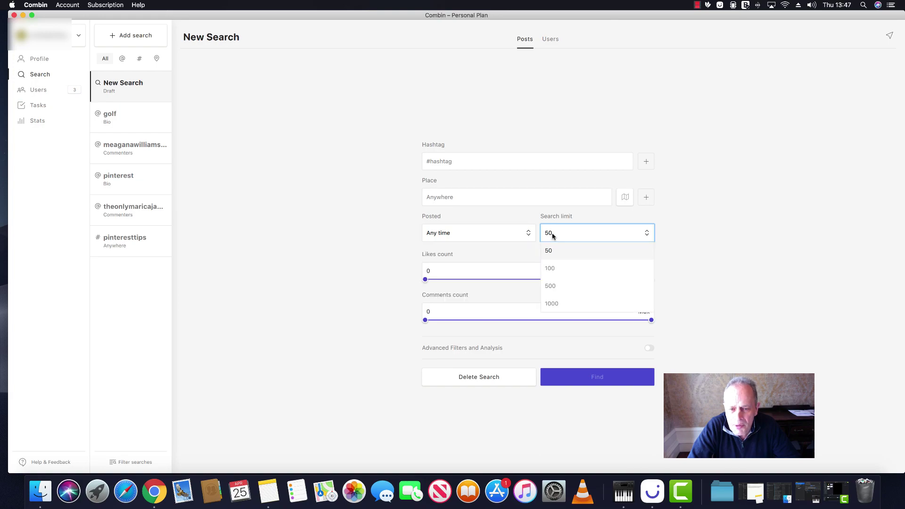
click(481, 259)
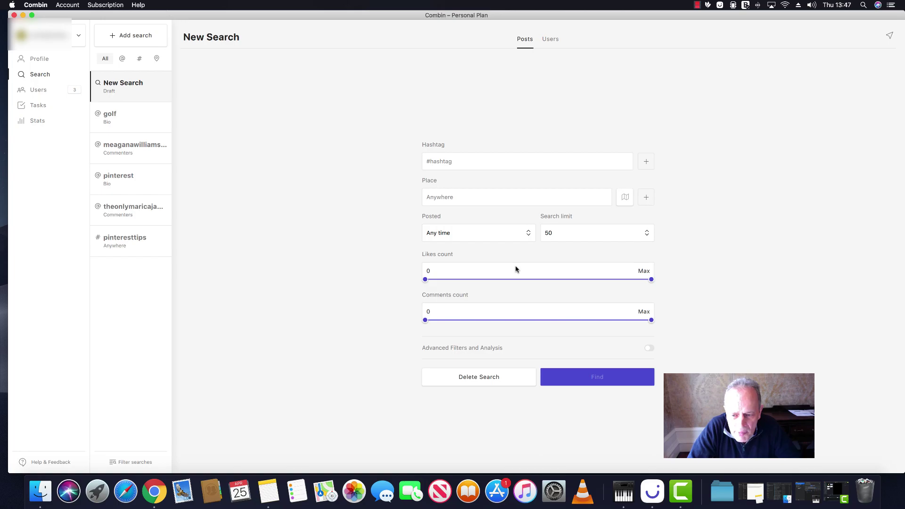
Step: Enable advanced filters on the post search, restricting it to English-language users active last week
click(649, 350)
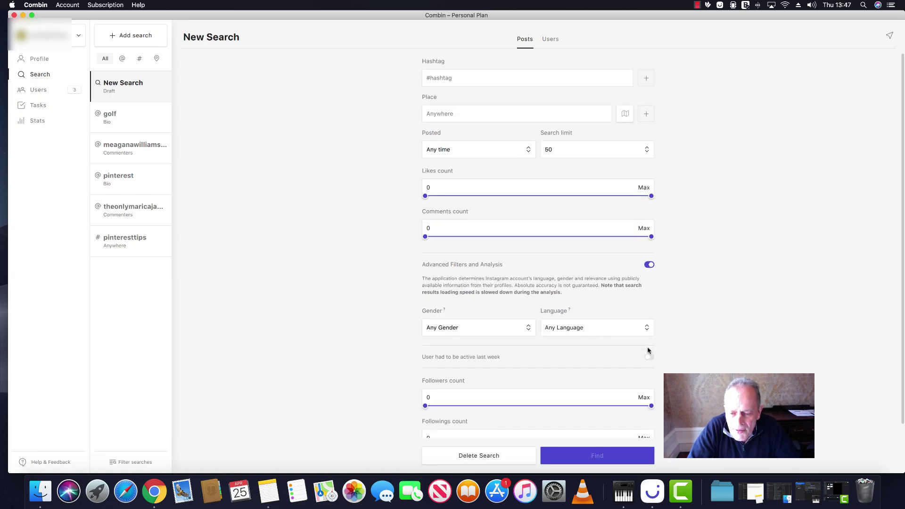
click(571, 314)
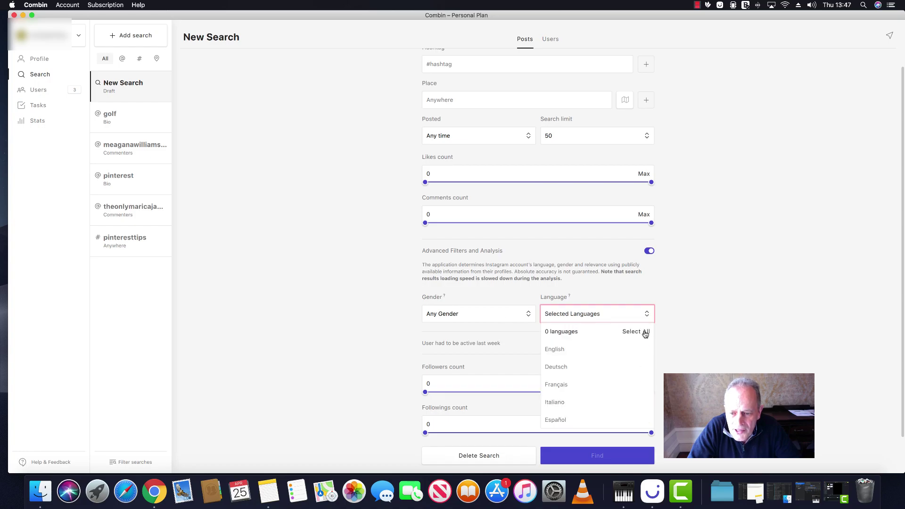
click(554, 349)
click(714, 300)
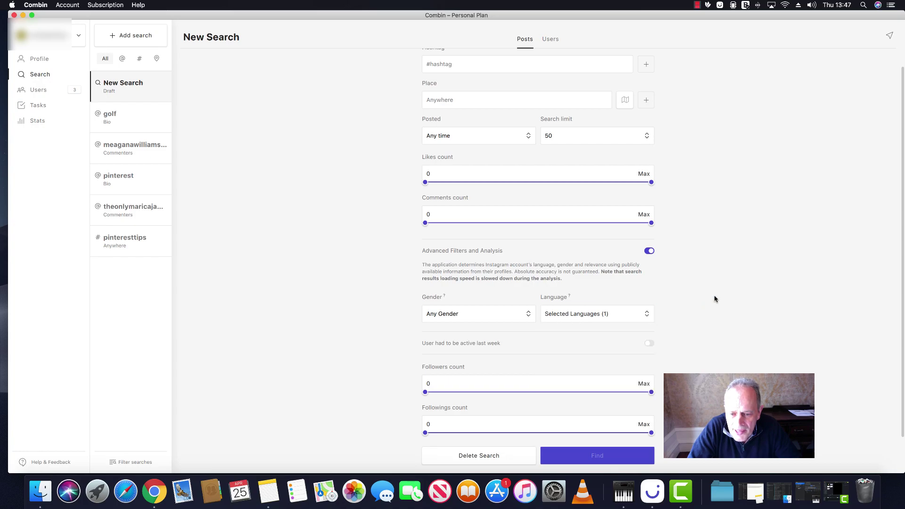
click(648, 346)
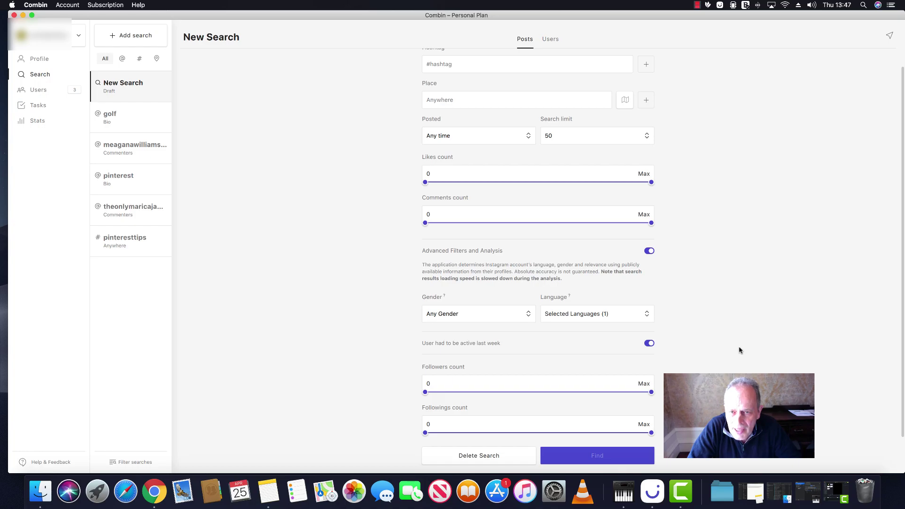
Step: Examine the user search form, including its Search by options and the username field
scroll(739, 350, up, 1)
click(548, 39)
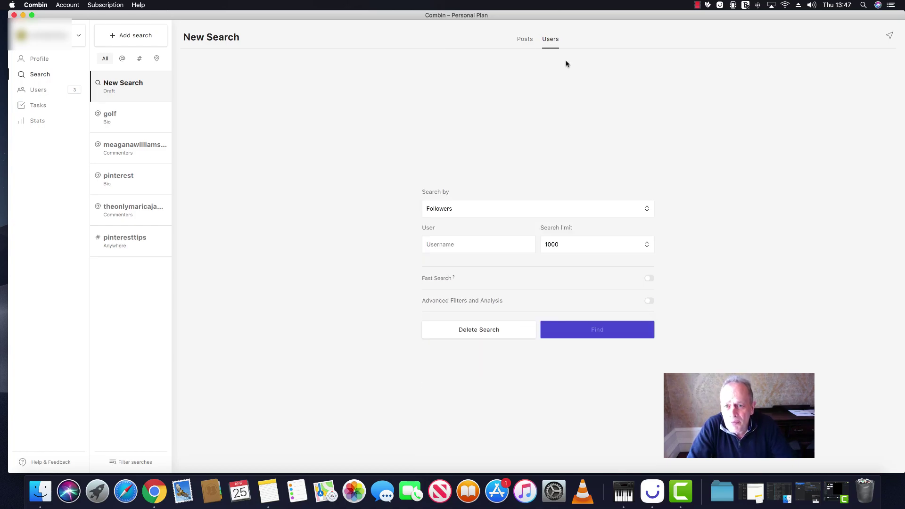
click(485, 210)
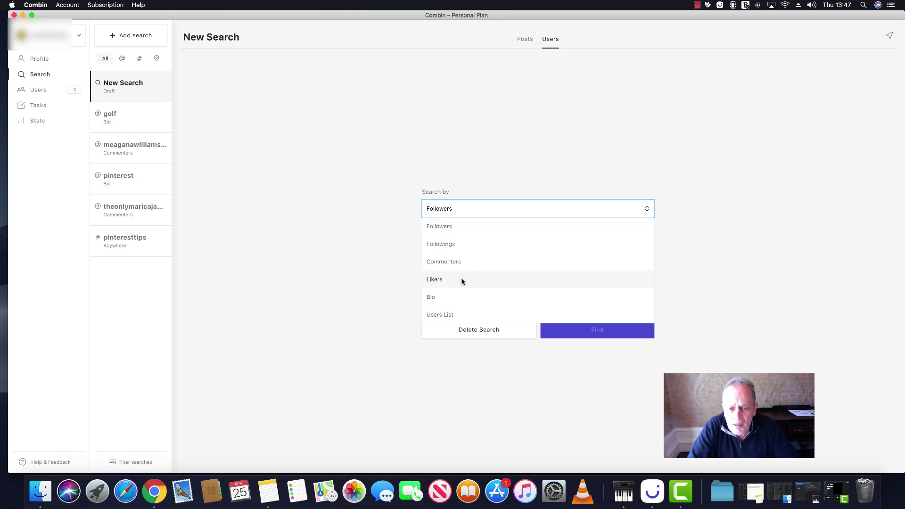
click(477, 154)
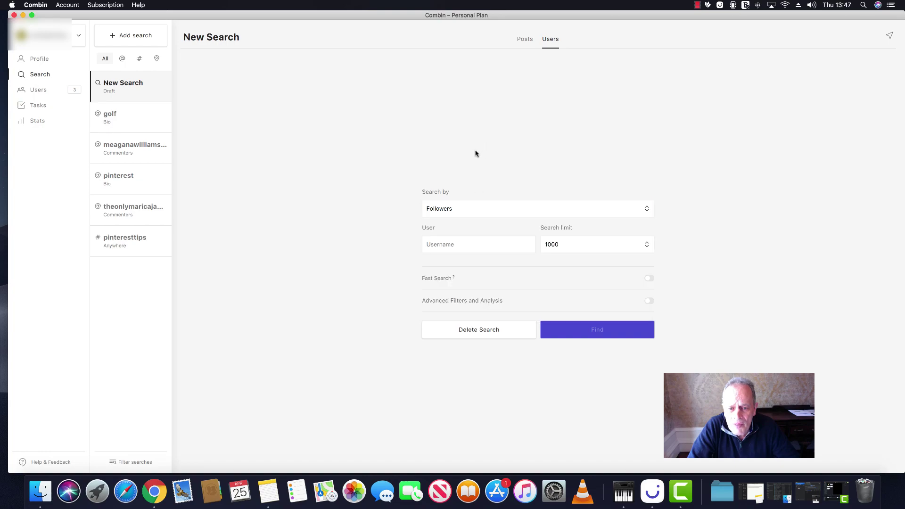
click(462, 244)
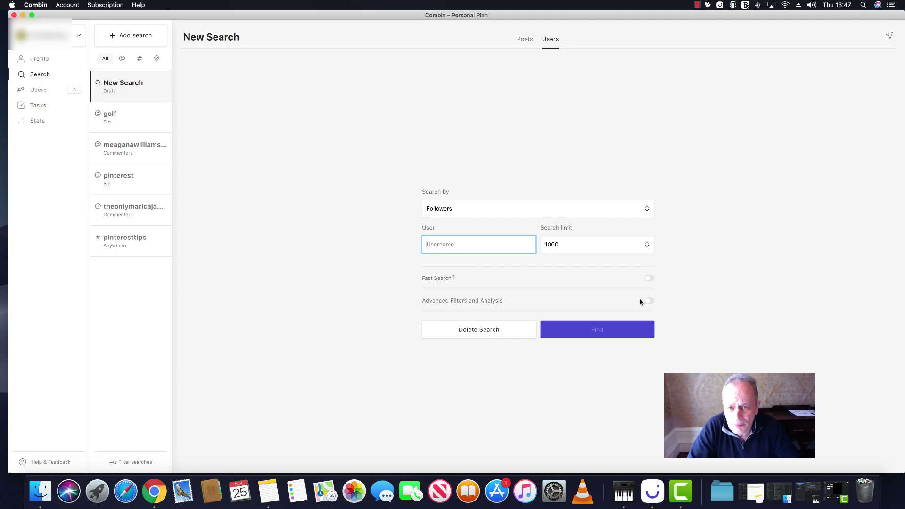
Step: Set up a new post search for the hashtag #golf with a search limit of 50
click(525, 42)
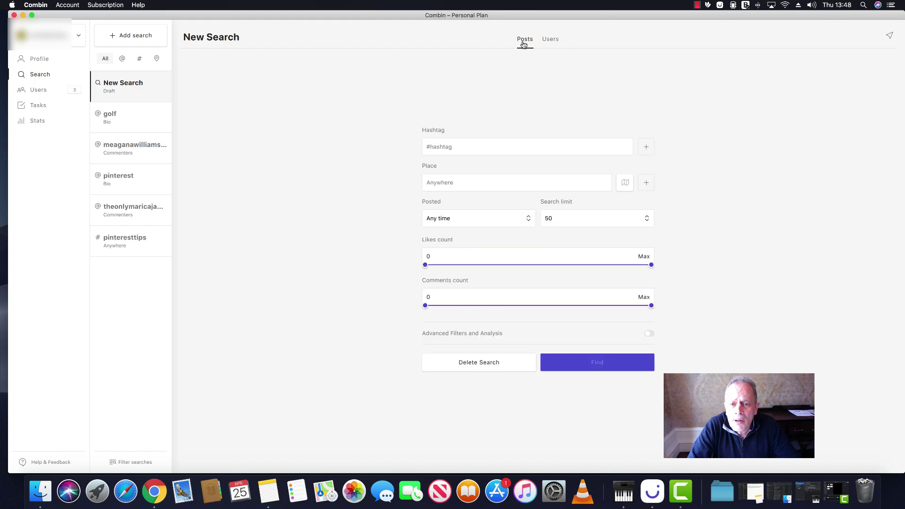
click(471, 151)
text(#golf)
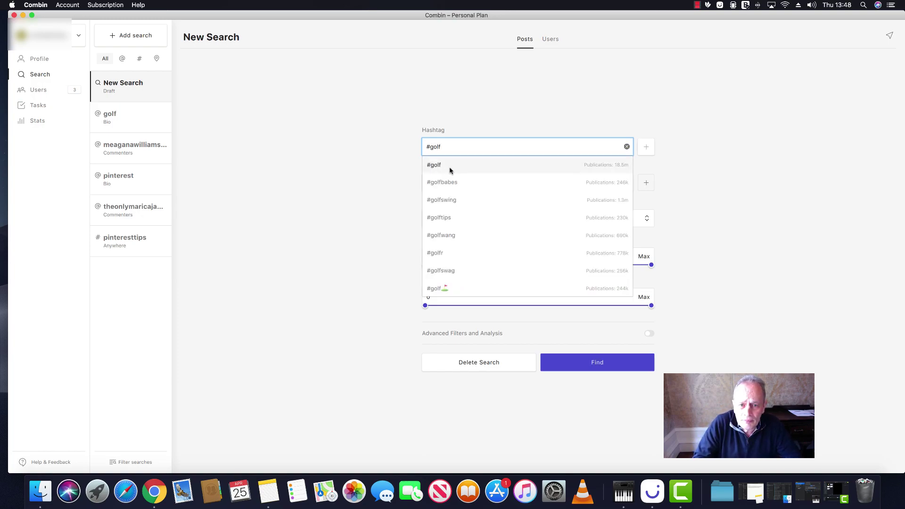
click(450, 170)
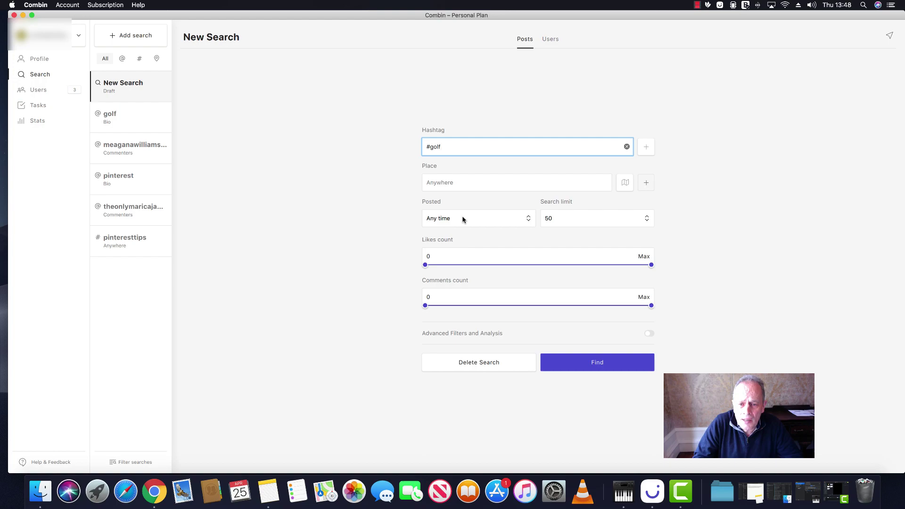
click(553, 221)
click(550, 237)
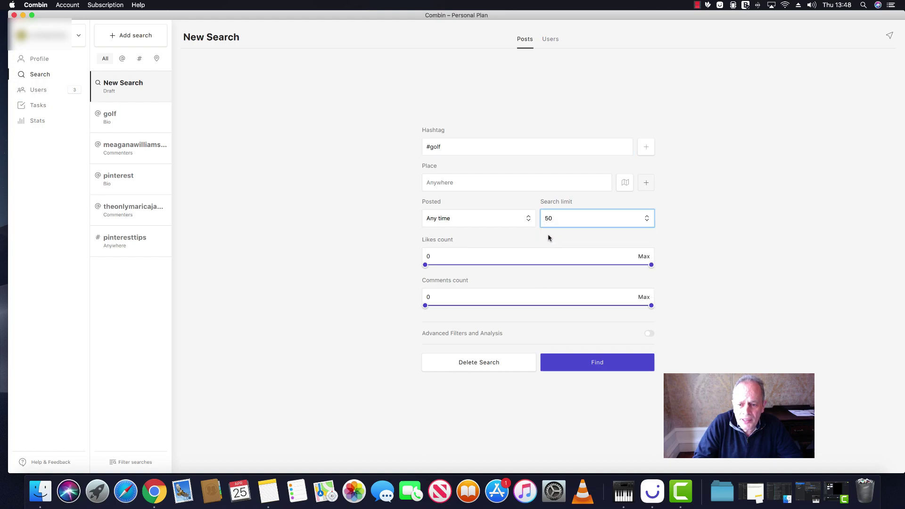
Step: Enable advanced filters, require users to have been active last week, and run the #golf search
click(649, 333)
scroll(621, 327, down, 1)
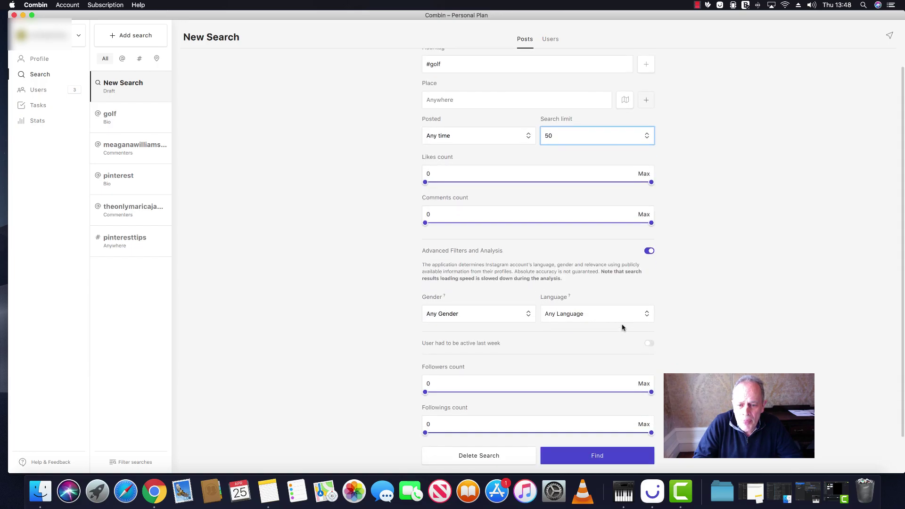
click(649, 343)
click(595, 455)
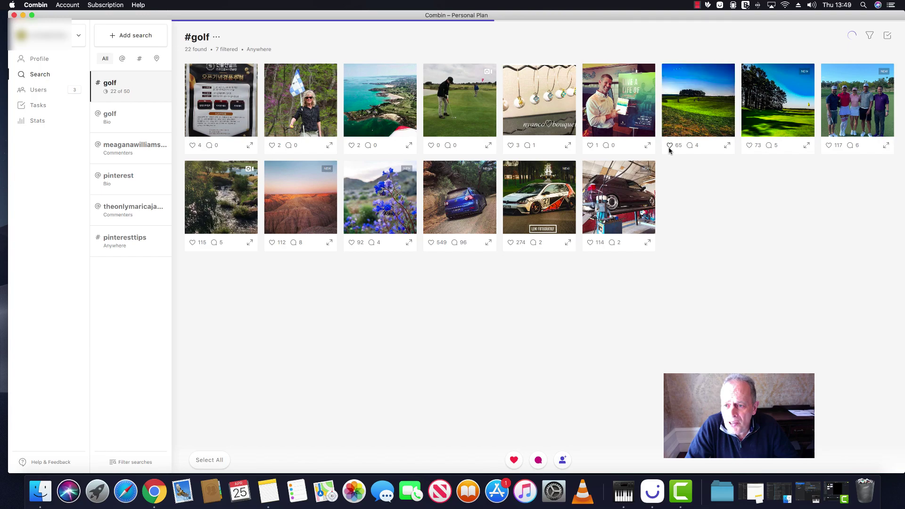
Step: Check the available actions for the sunny green golf course post, and select it together with the putting golfer and blue flower posts
right_click(701, 109)
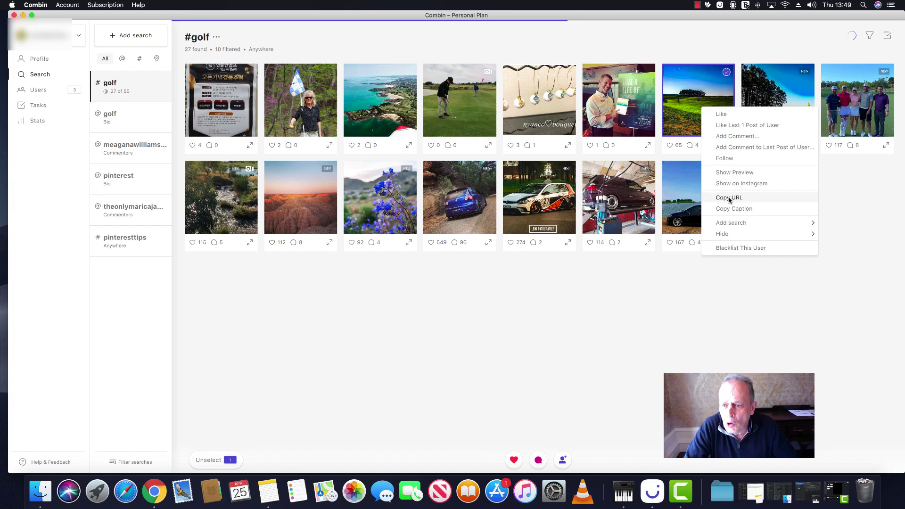
mouse_move(723, 233)
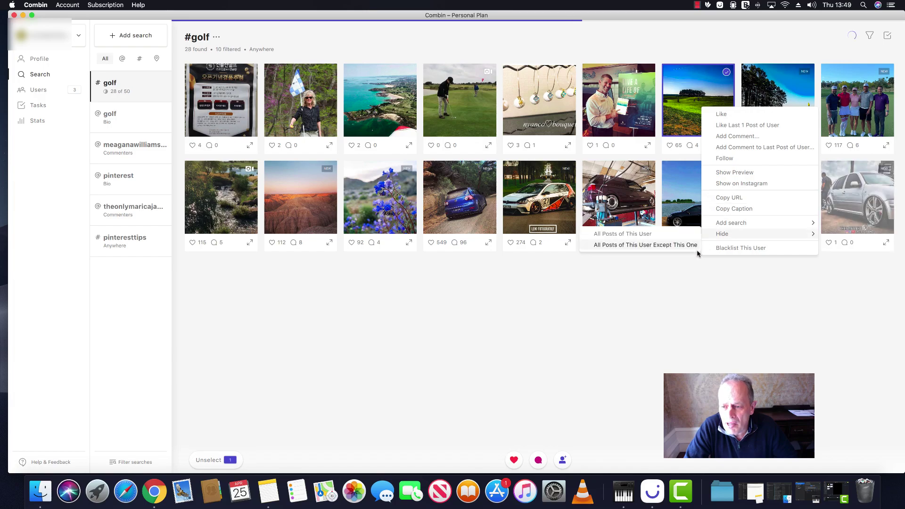
click(692, 300)
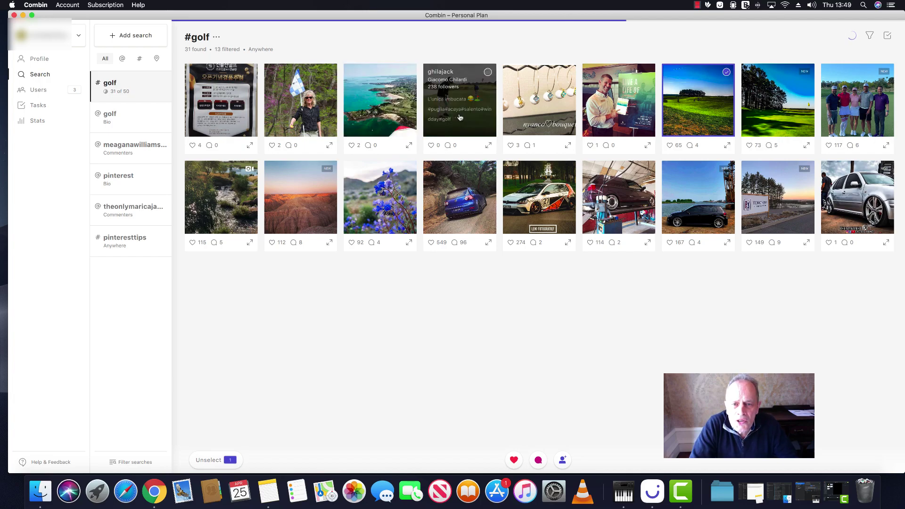
click(485, 74)
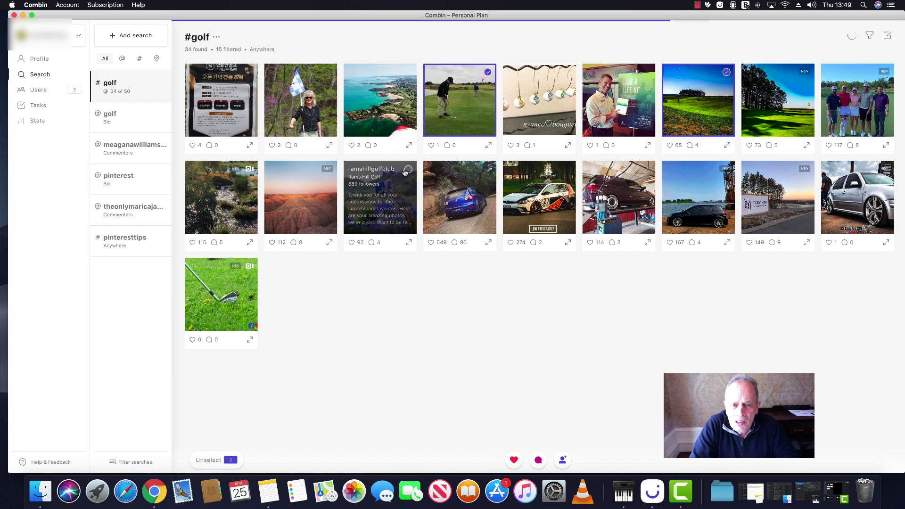
click(405, 171)
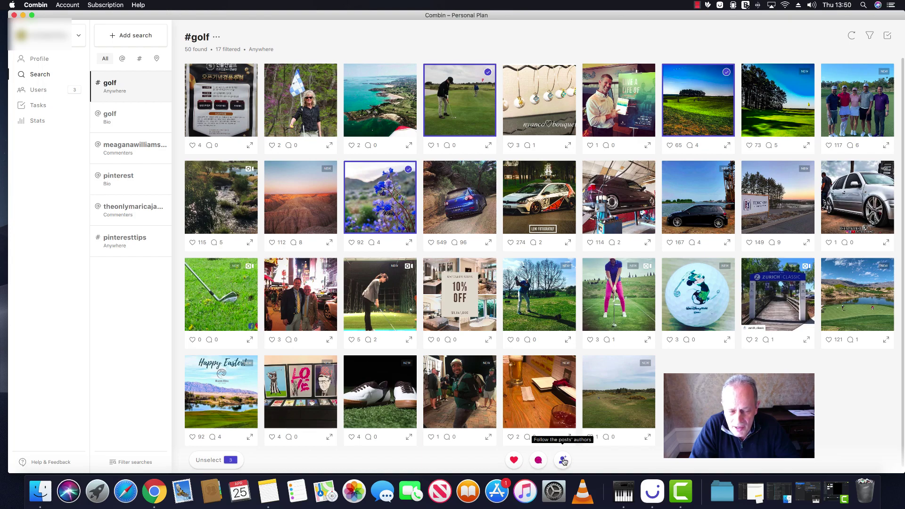
mouse_move(543, 385)
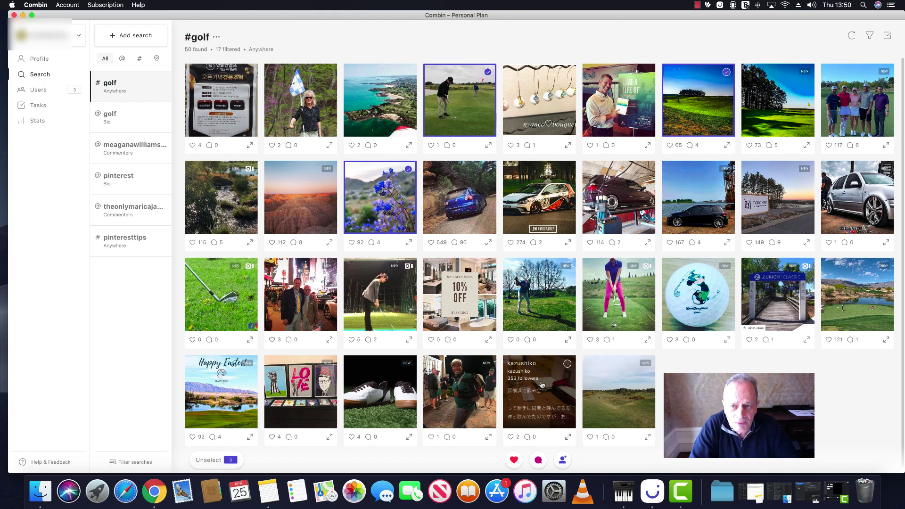
scroll(543, 385, down, 1)
scroll(543, 386, up, 1)
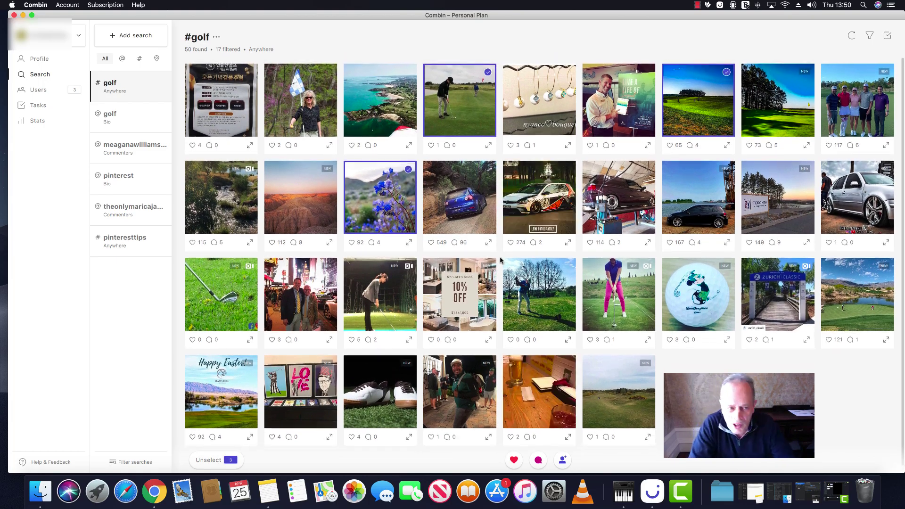
mouse_move(488, 264)
mouse_move(383, 211)
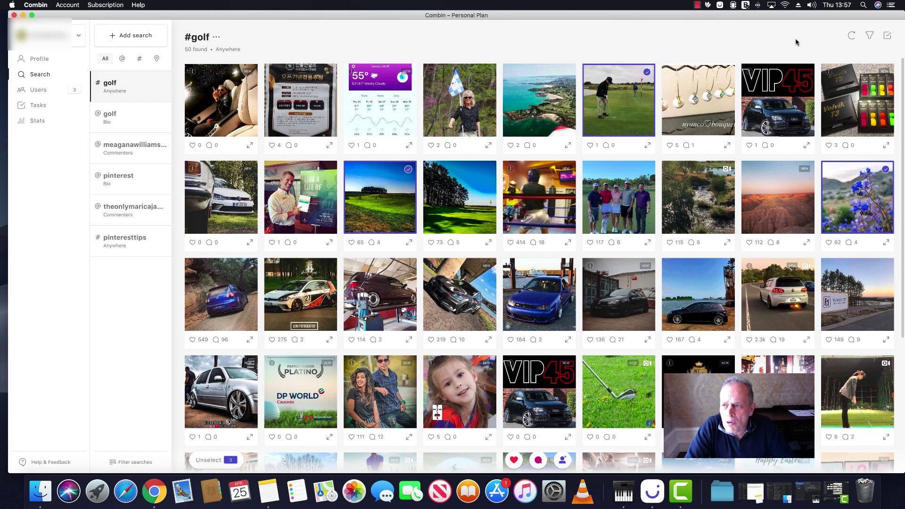
Step: Hide followers, following, unfollowed users and old results in the #golf search, and sort the posts by followers
click(869, 35)
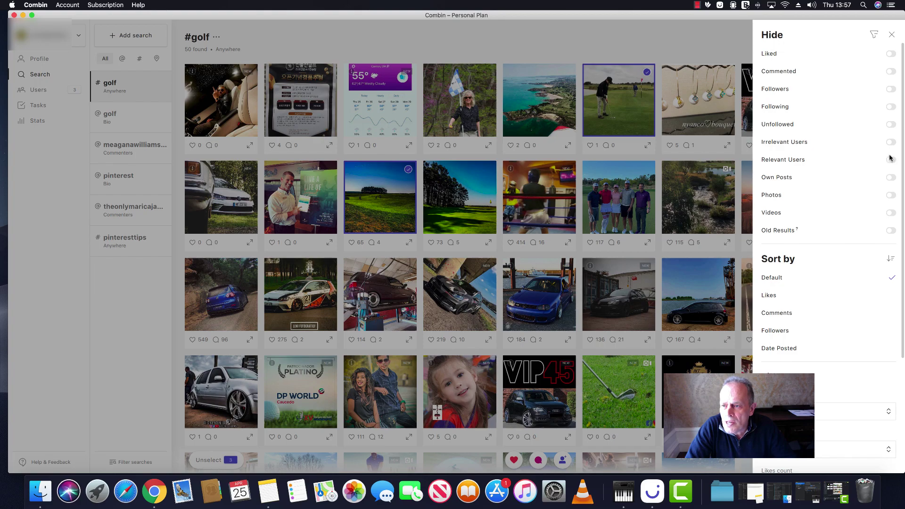
click(890, 125)
click(889, 107)
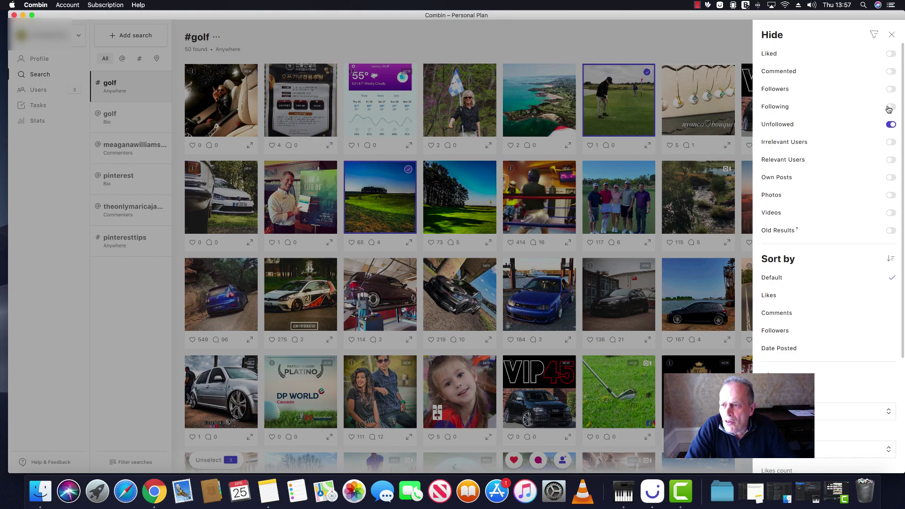
click(889, 89)
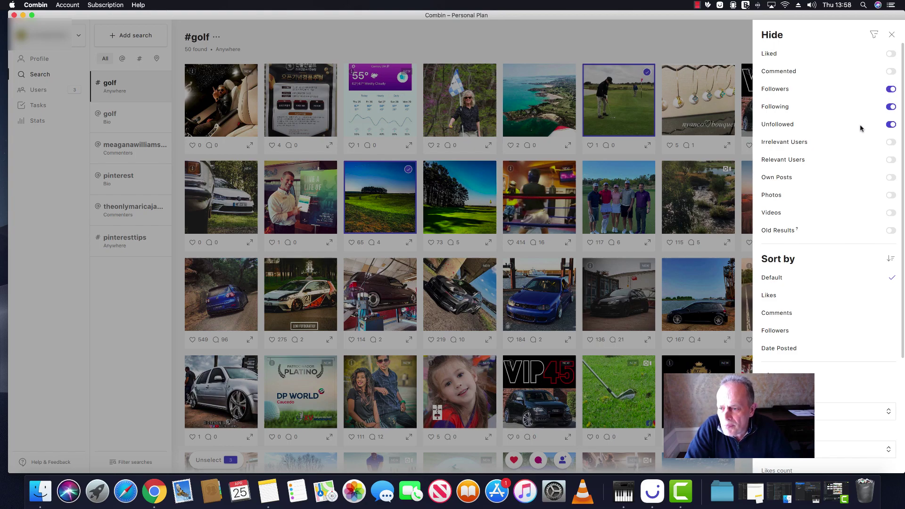
click(889, 231)
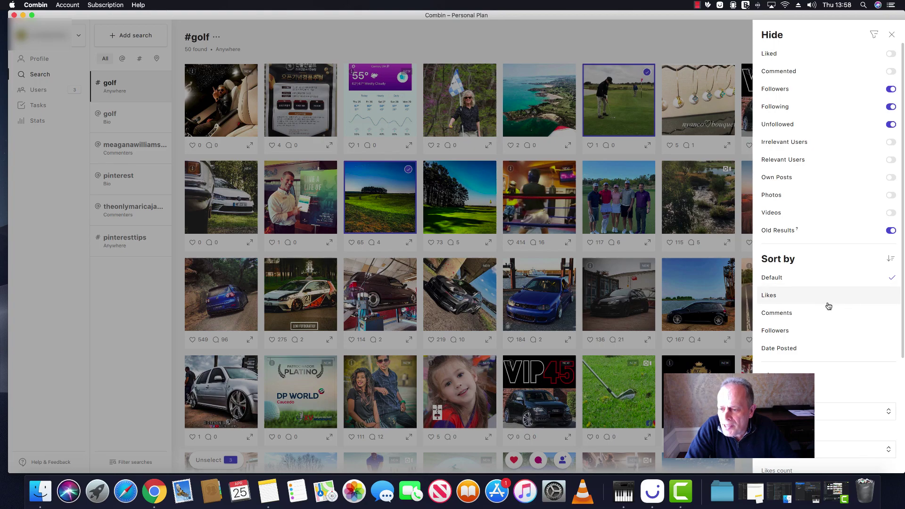
click(808, 331)
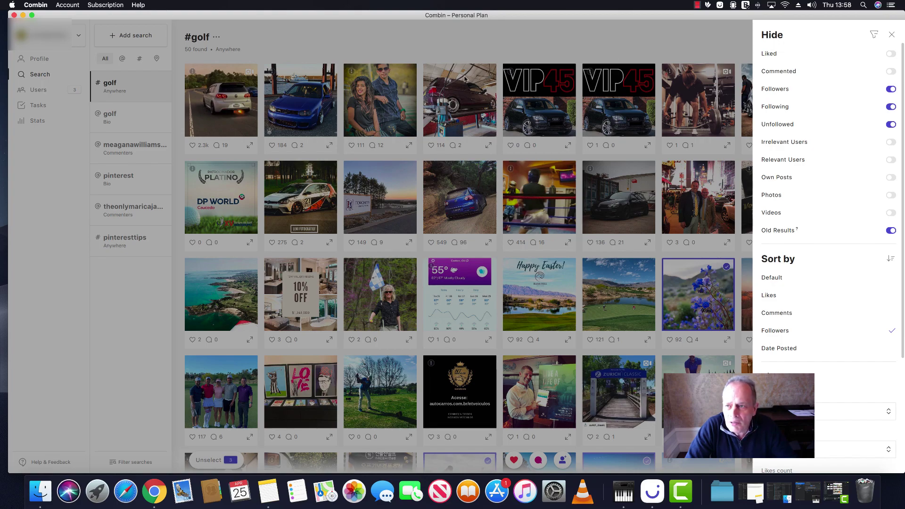
click(891, 34)
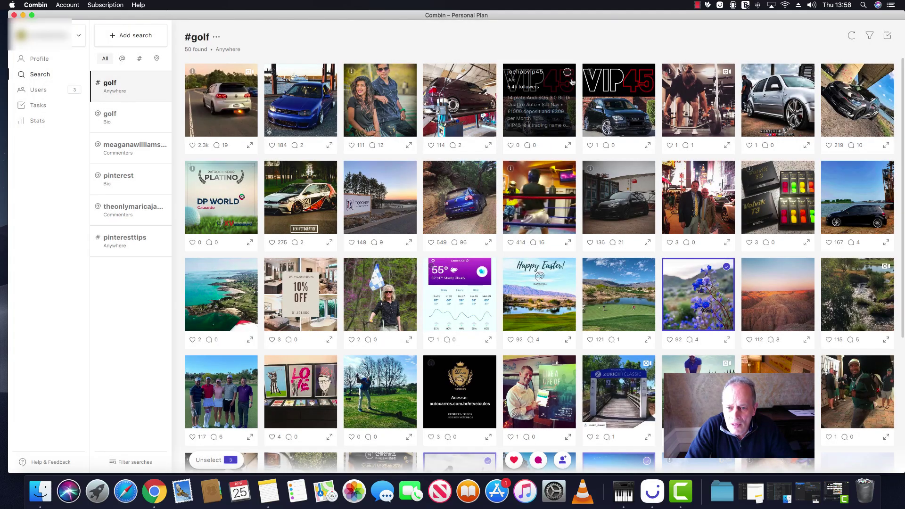
Step: Add the range of #golf posts from the 10% OFF home post through the man holding a poster to the selection
scroll(570, 82, down, 5)
scroll(510, 171, up, 5)
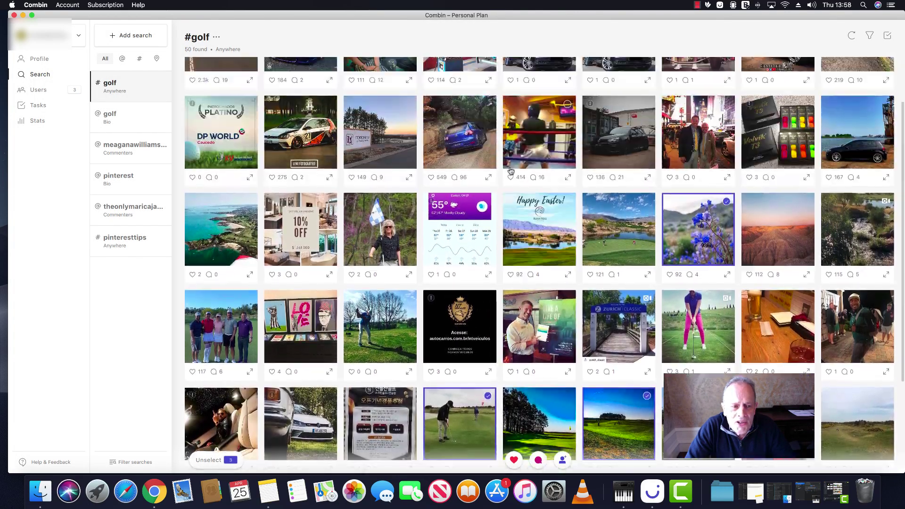
scroll(509, 170, down, 5)
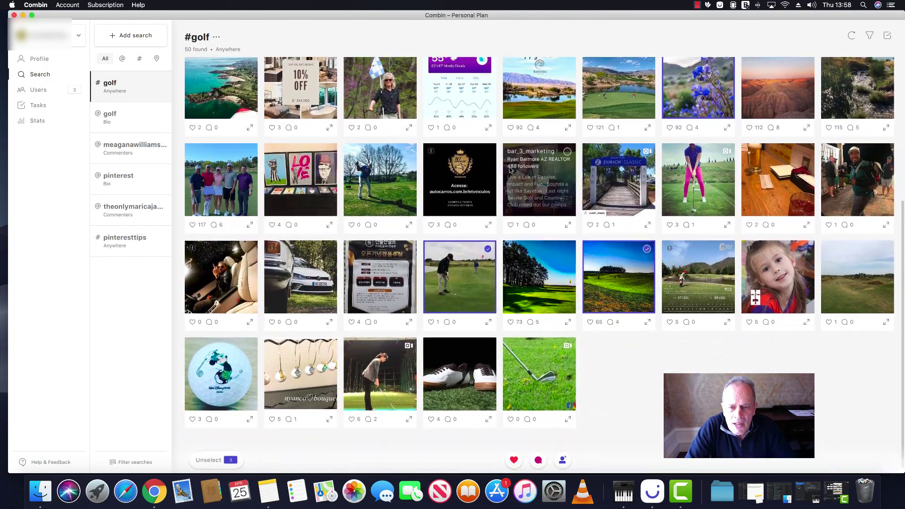
scroll(510, 171, up, 3)
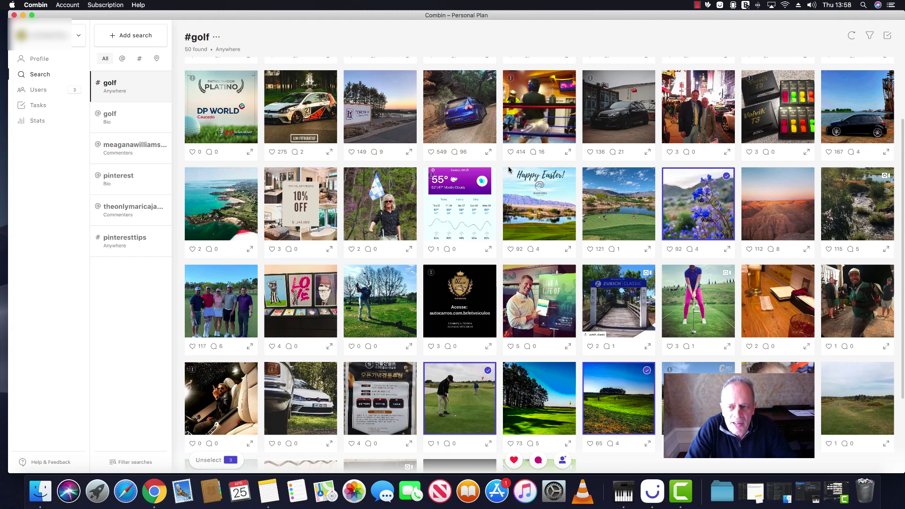
mouse_move(508, 171)
mouse_move(477, 128)
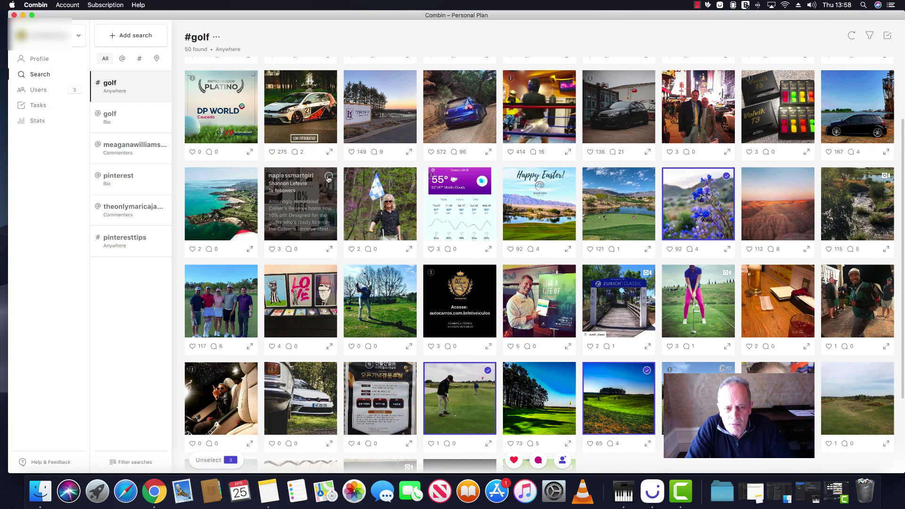
click(329, 176)
shift+click(566, 273)
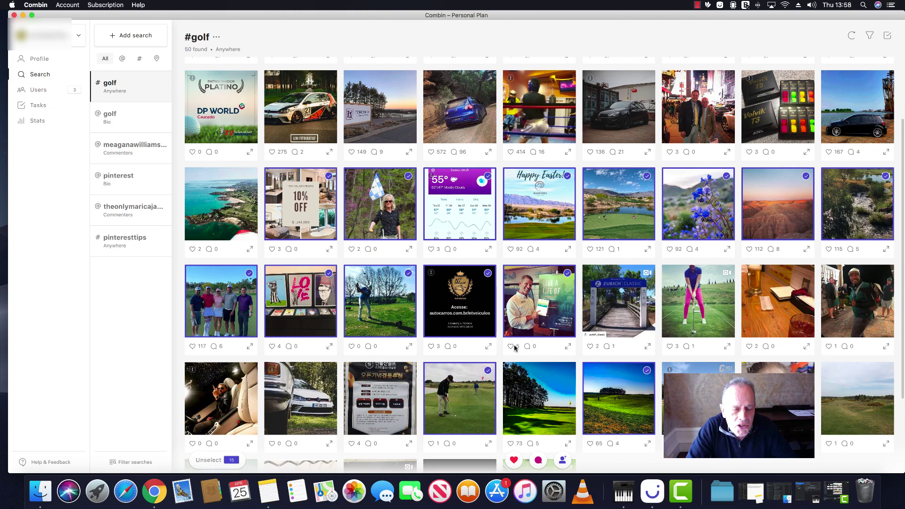
scroll(511, 349, up, 3)
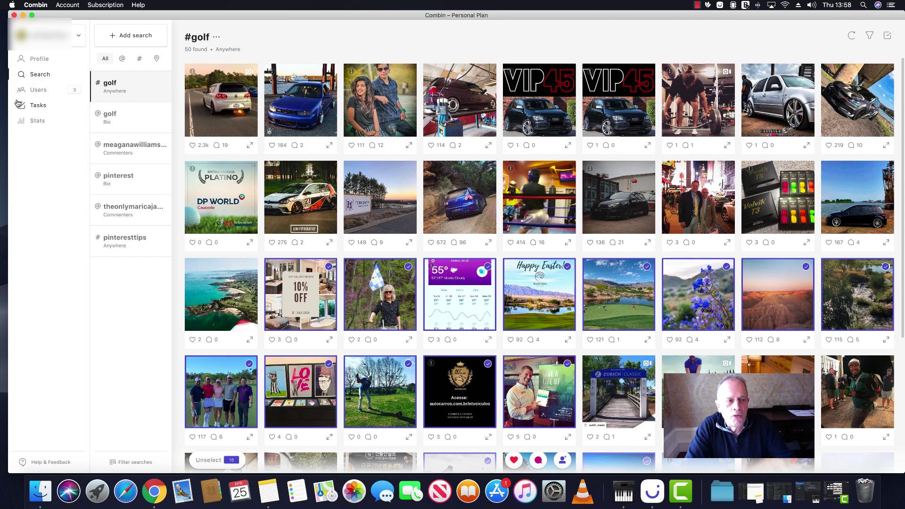
Step: Open the task list to examine the progress of the follow, unfollow and like tasks
click(33, 107)
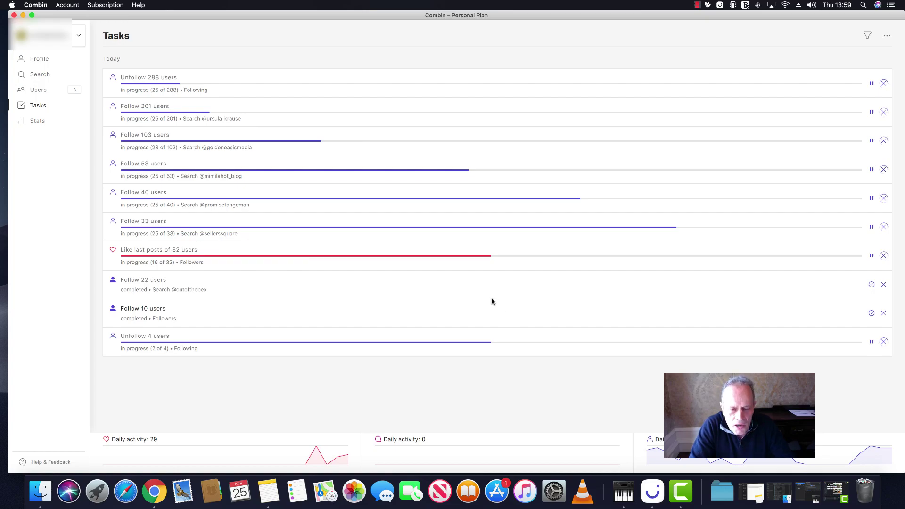
Step: Switch to Chrome and bring up the Combin 2 review page on brilliantmarketing.info
key(super+Tab)
key(super+Tab)
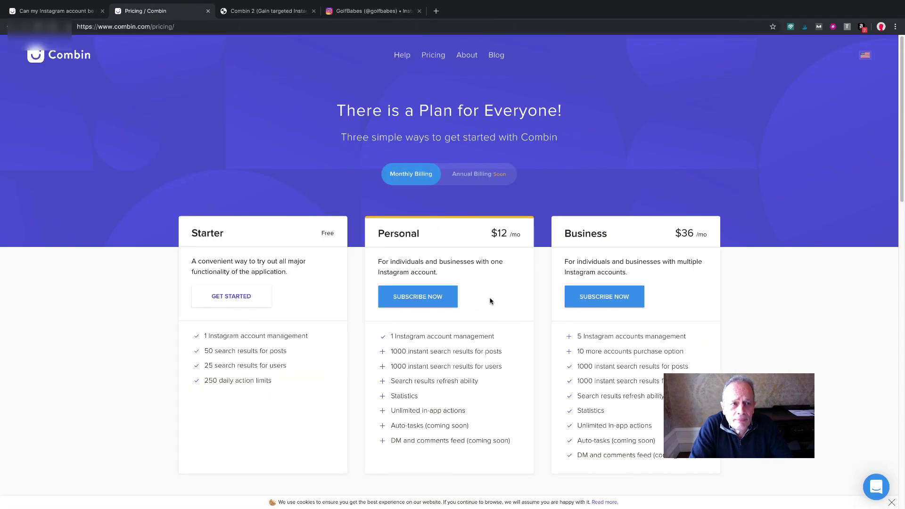
click(280, 12)
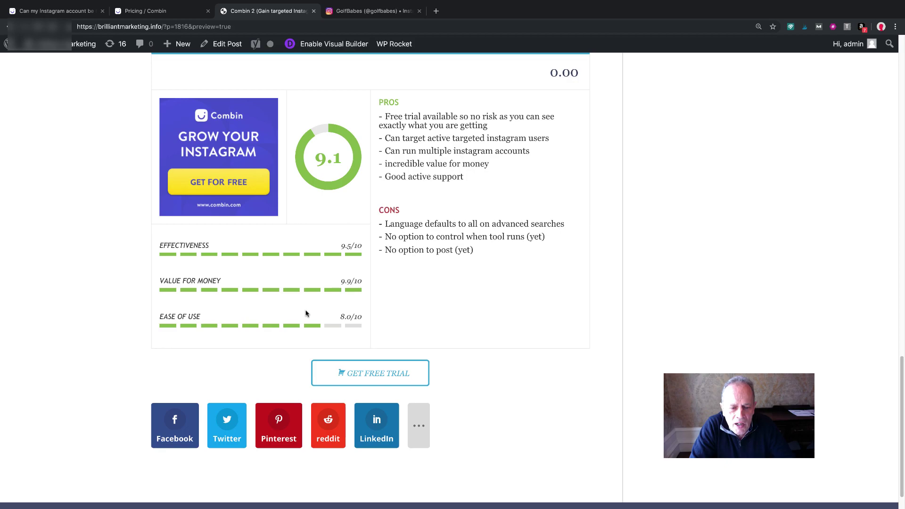
Step: Examine the review's discount and safety notes, pros and cons, category ratings and free trial link
scroll(293, 289, up, 1)
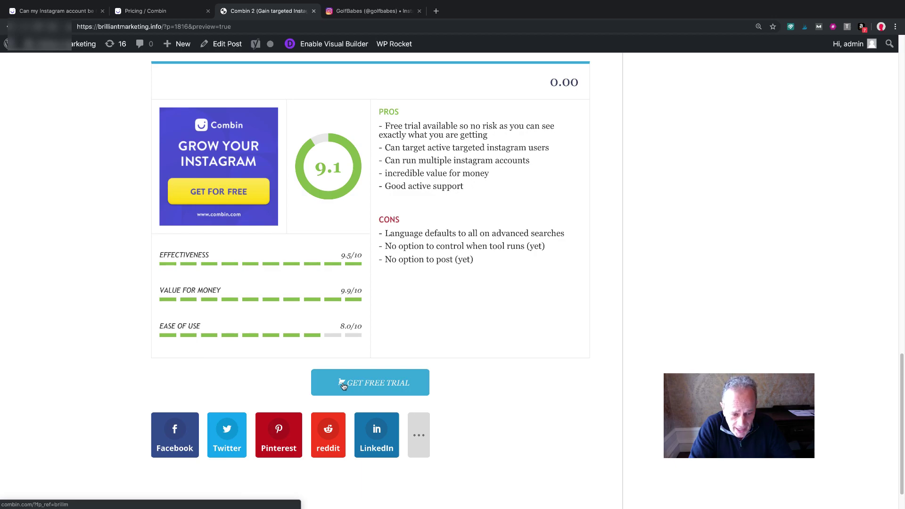
scroll(339, 382, up, 3)
scroll(339, 383, up, 4)
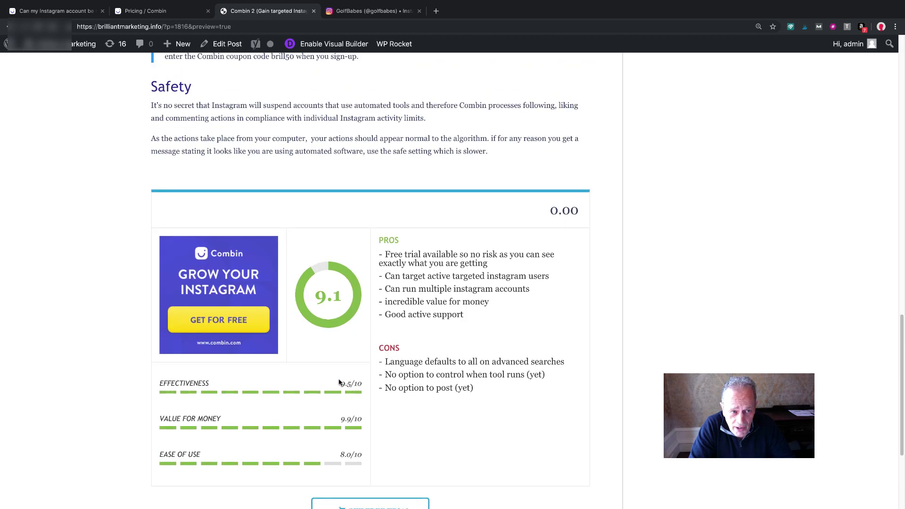
scroll(338, 382, down, 6)
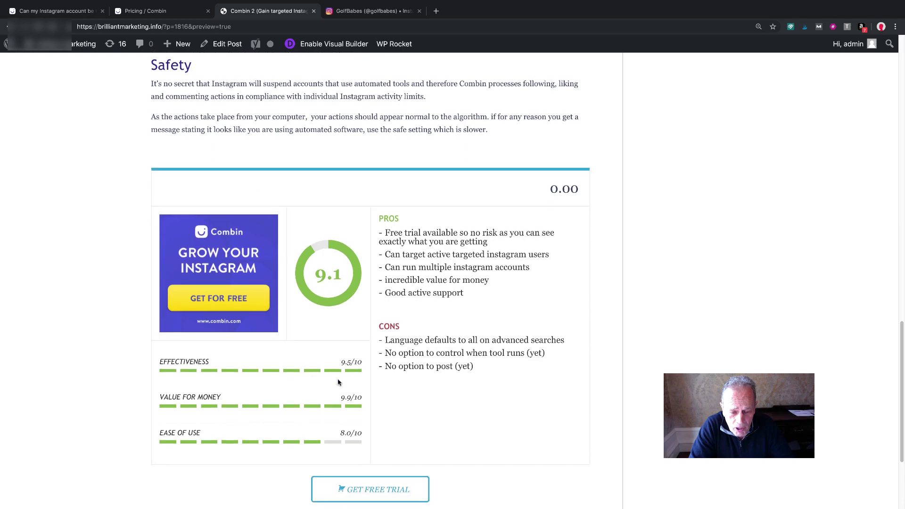
scroll(338, 382, down, 1)
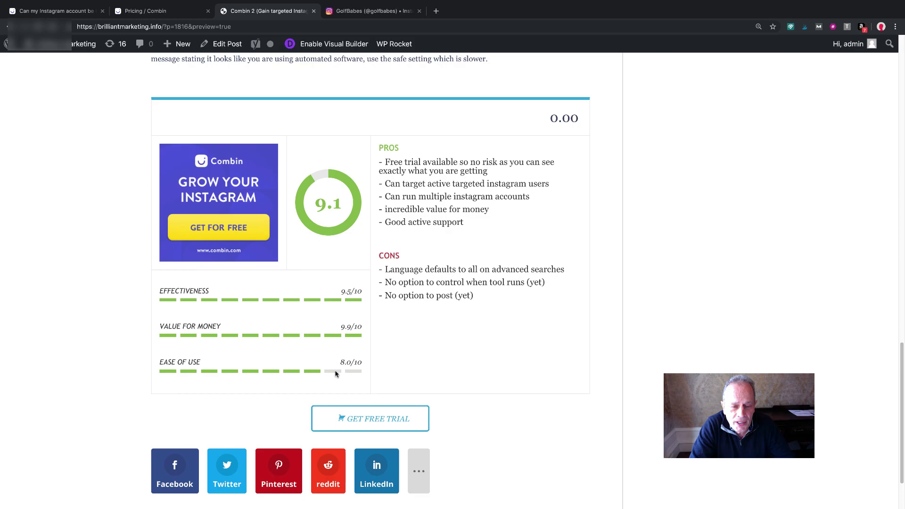
scroll(354, 375, down, 1)
scroll(354, 375, down, 1)
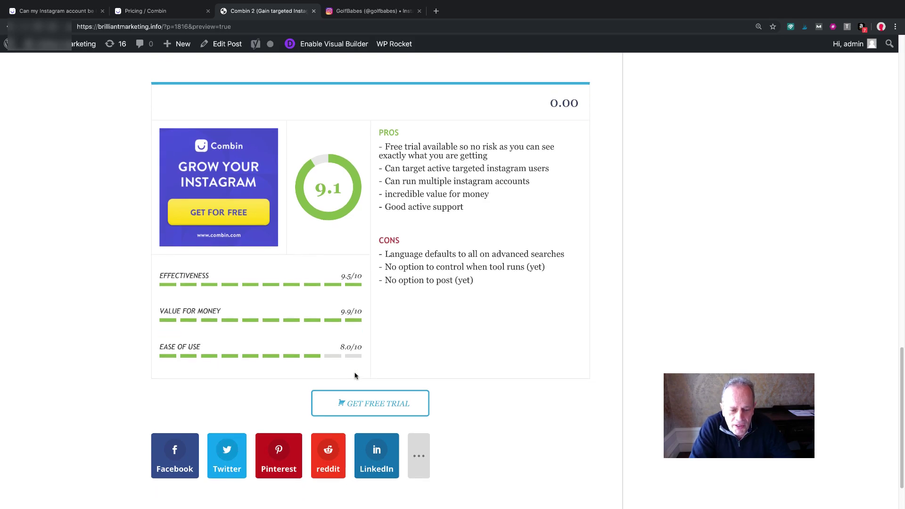
scroll(355, 375, up, 3)
scroll(355, 375, down, 1)
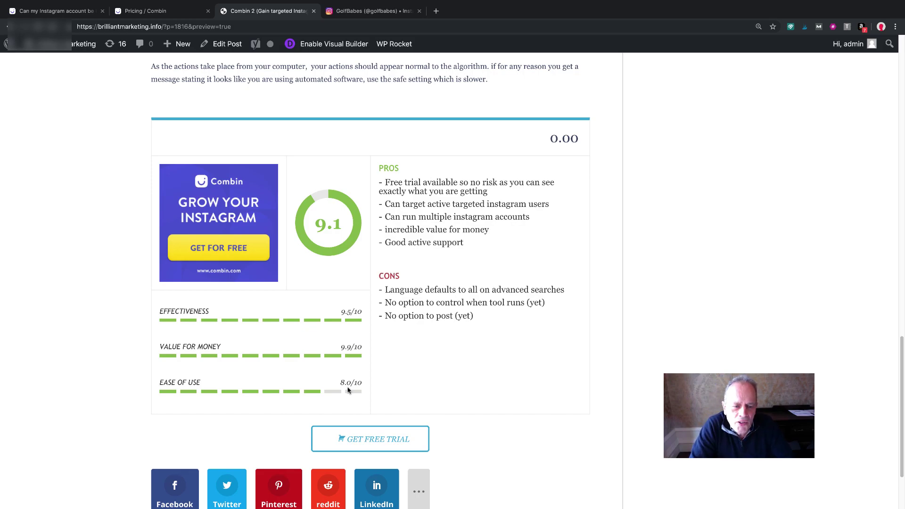
scroll(347, 389, up, 1)
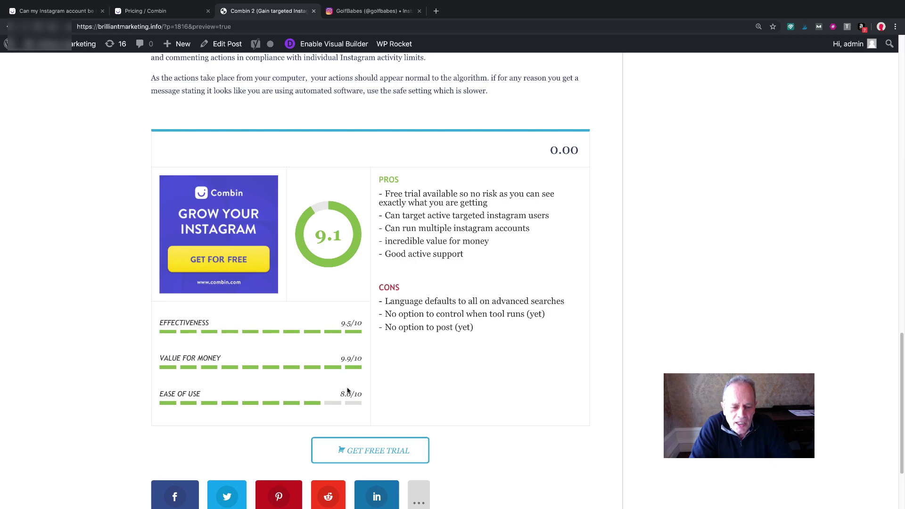
scroll(348, 390, up, 4)
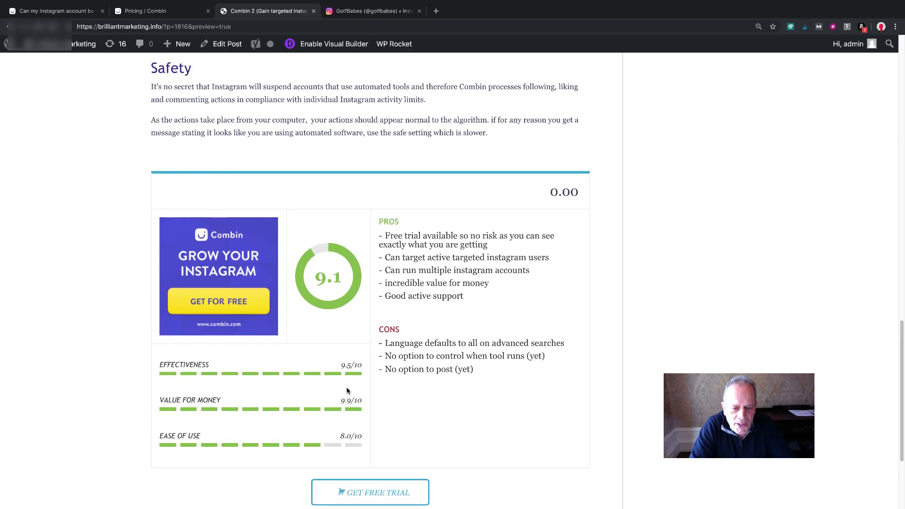
scroll(346, 390, down, 4)
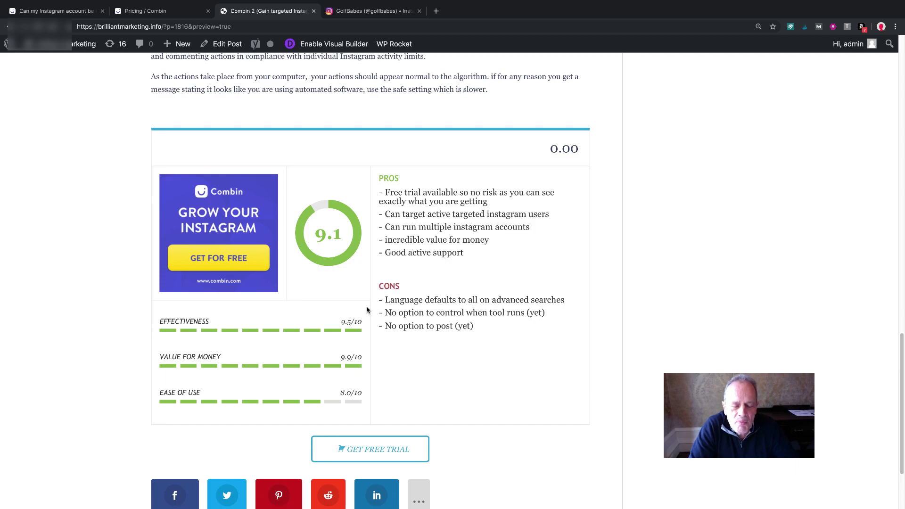
scroll(367, 310, up, 3)
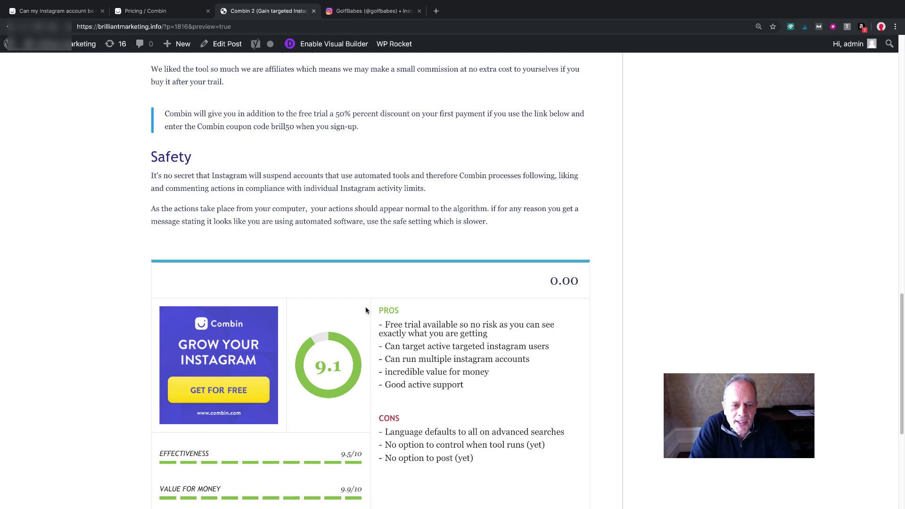
scroll(366, 310, down, 2)
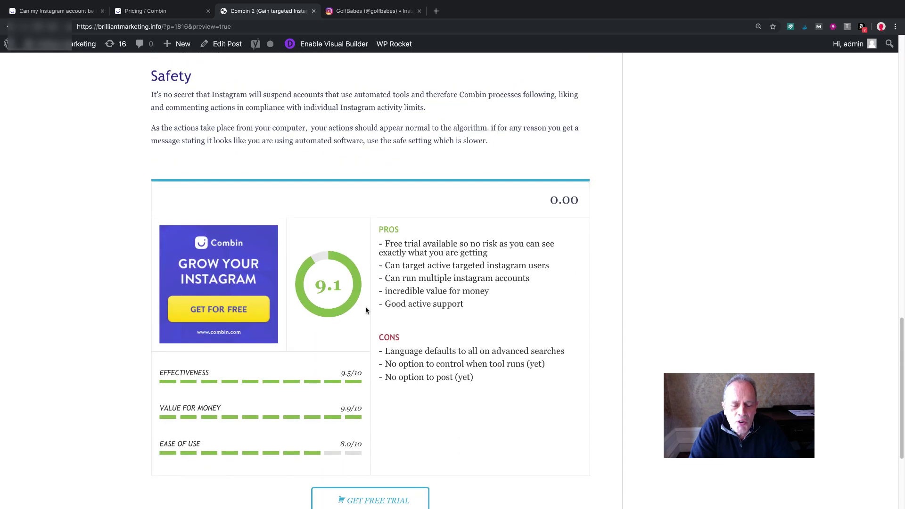
scroll(366, 310, down, 4)
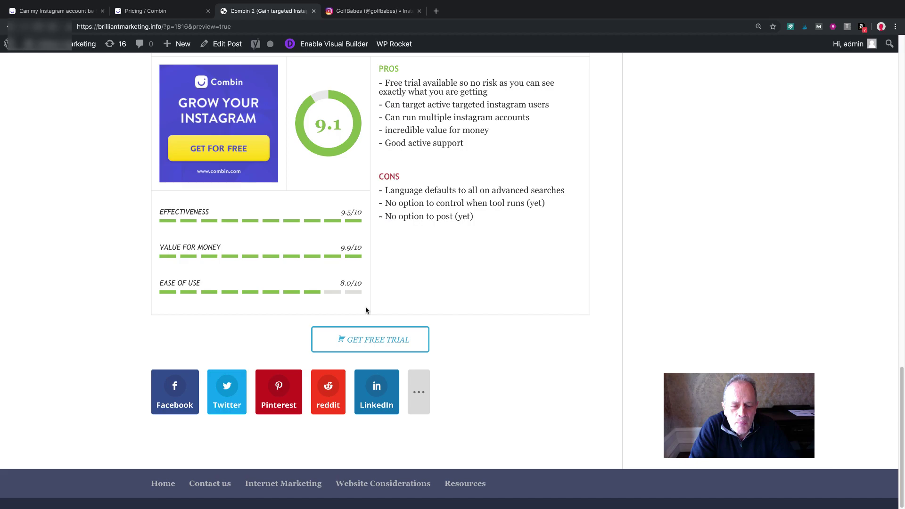